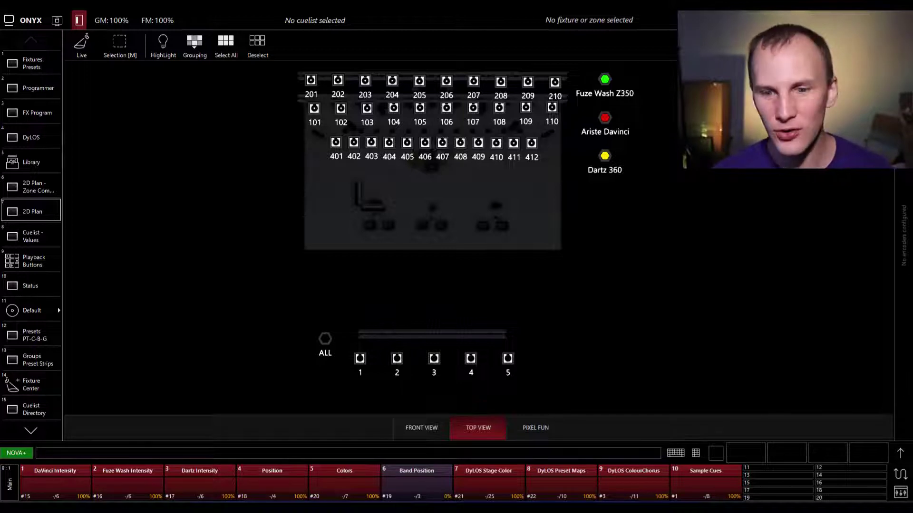
left_click(697, 450)
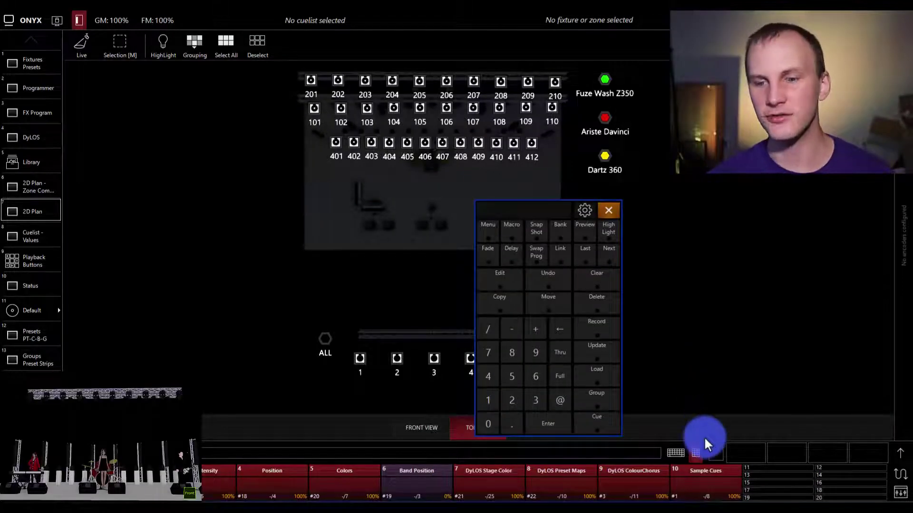
left_click(697, 451)
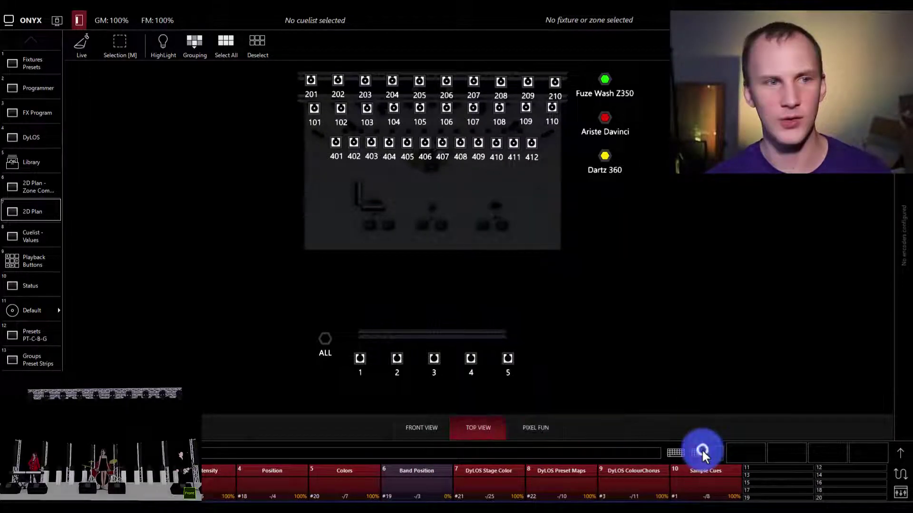
In the Fixtures Presets view, select Artiste DaVinci fixtures 101 to 110 and apply the INT @ 100% preset.
left_click(35, 67)
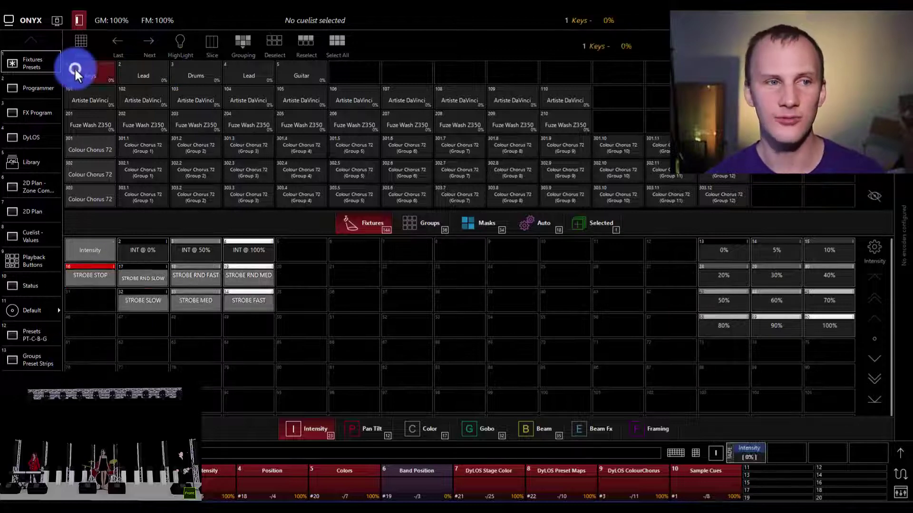
left_click_drag(75, 67, 101, 68)
mouse_move(87, 107)
left_mouse_down()
mouse_move(255, 97)
mouse_move(569, 100)
left_mouse_up()
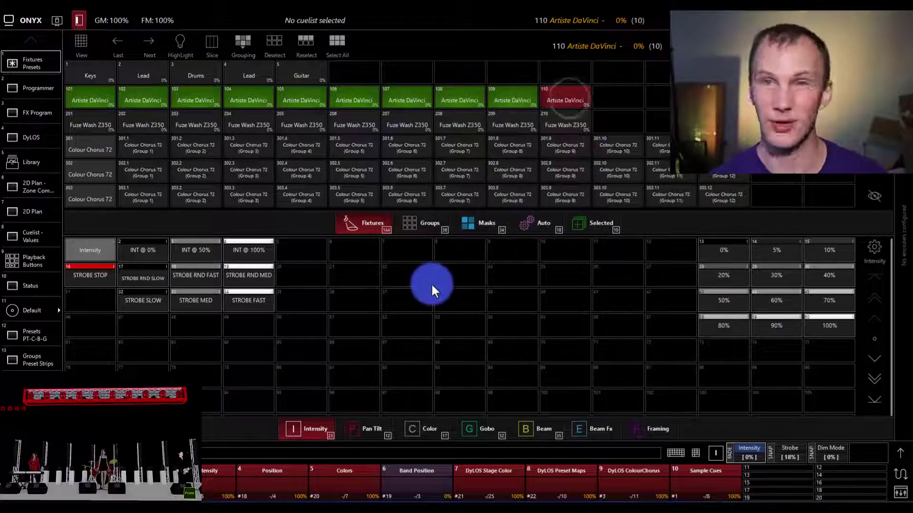
left_click(260, 243)
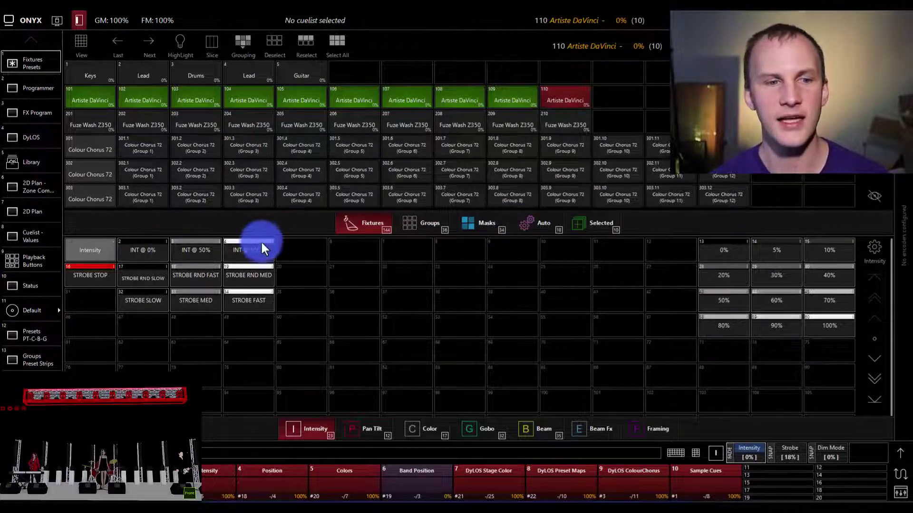
left_click(251, 252)
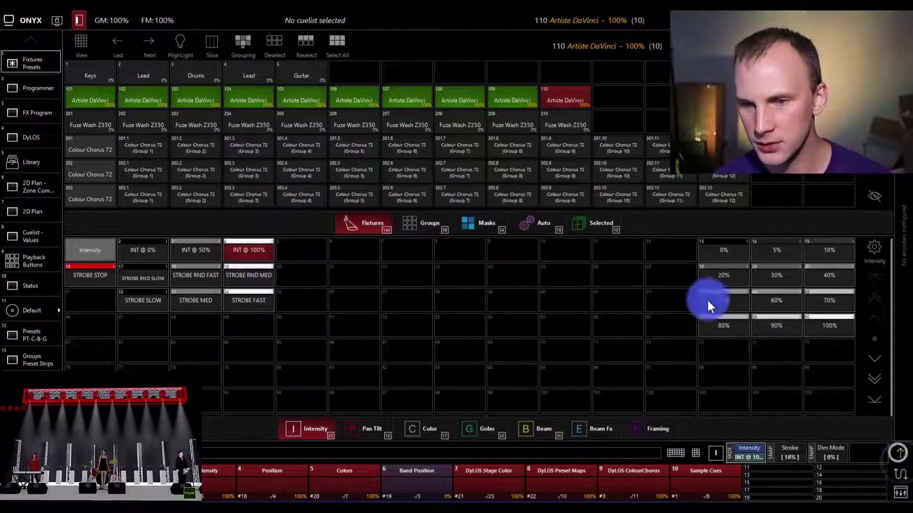
Examine the selected fixtures' parameter encoders and the Intensity, Pan Tilt, Color, Gobo and Beam preset categories.
left_click(898, 455)
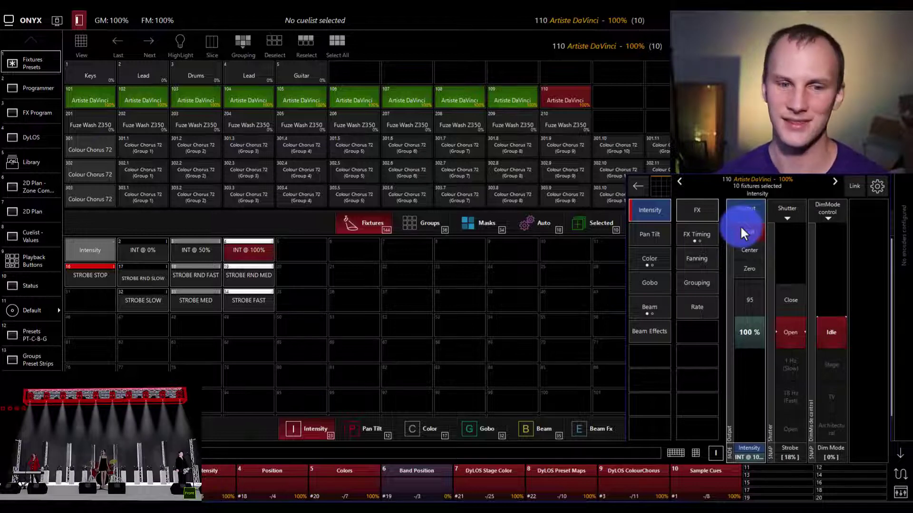
left_click(349, 429)
left_click(300, 430)
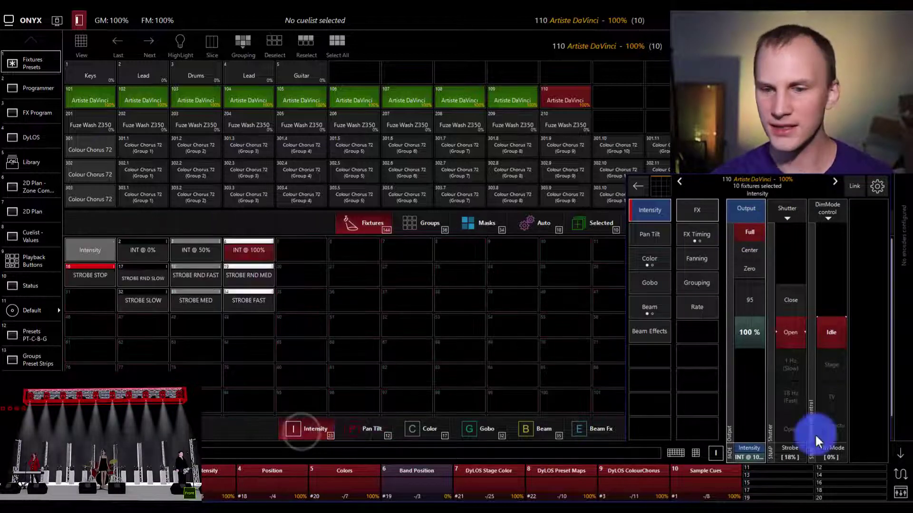
left_click(900, 455)
left_click(372, 428)
left_click(418, 429)
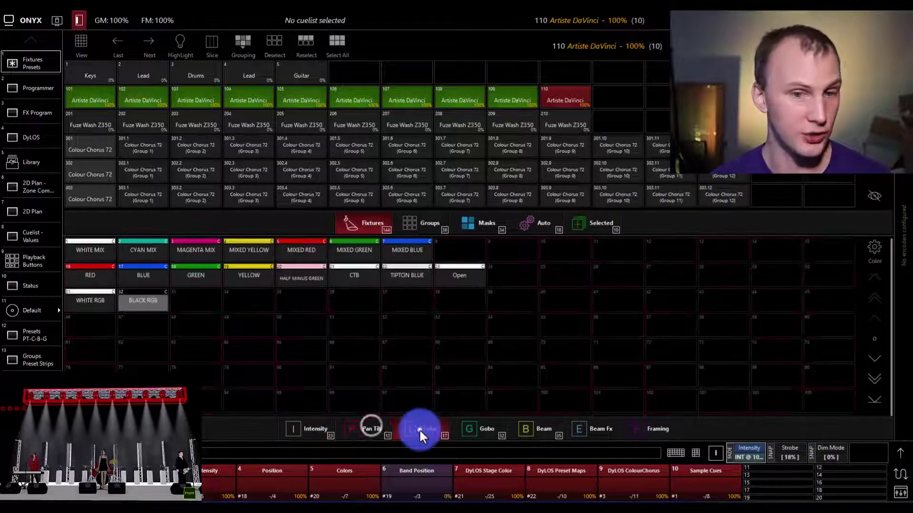
left_click(469, 429)
left_click(536, 431)
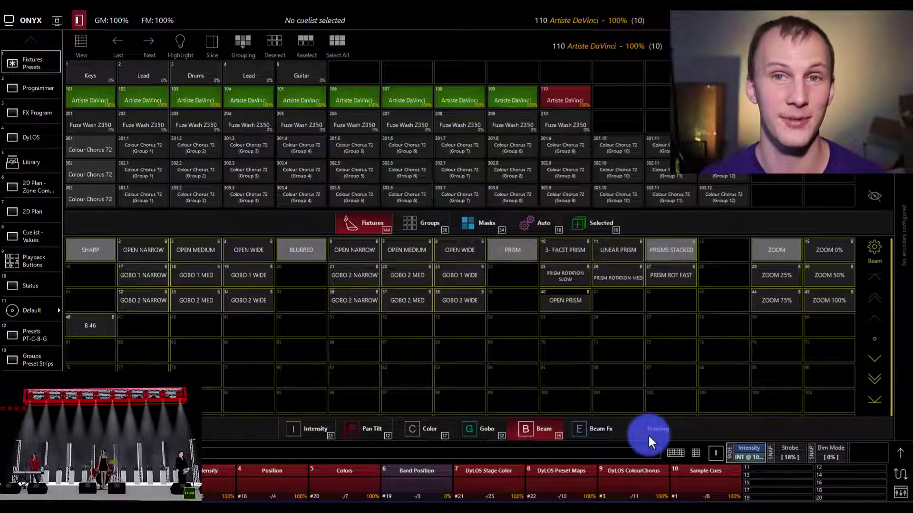
Apply the LEAD SINGER position preset and the MIXED YELLOW colour preset to the selected Artiste DaVinci fixtures.
left_click(313, 424)
left_click(343, 426)
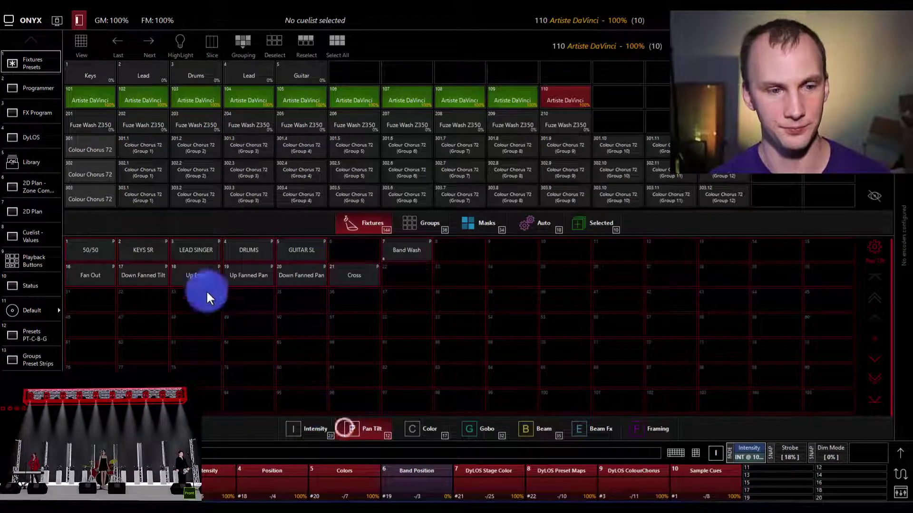
left_click(191, 253)
left_click(423, 432)
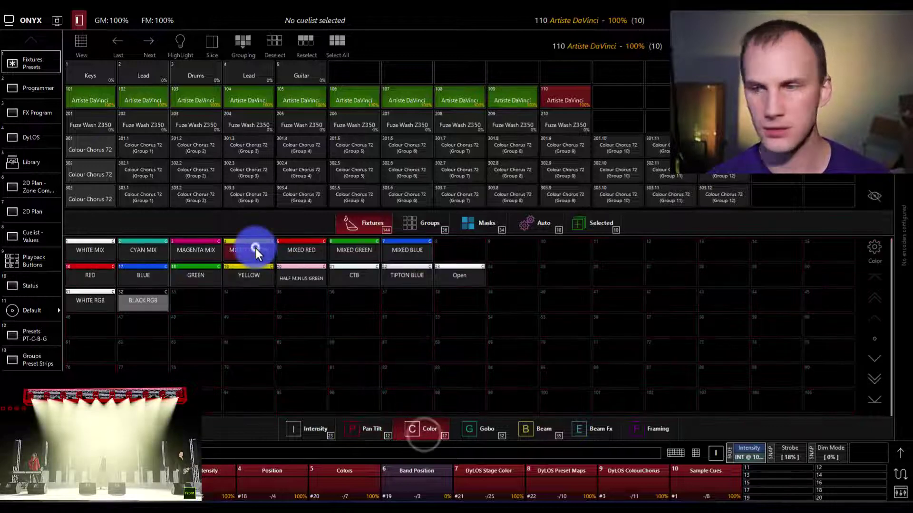
left_click(255, 246)
Apply the GOBO 1.5 preset and the blurred OPEN MEDIUM beam preset to the selected fixtures.
left_click(499, 431)
left_click(335, 248)
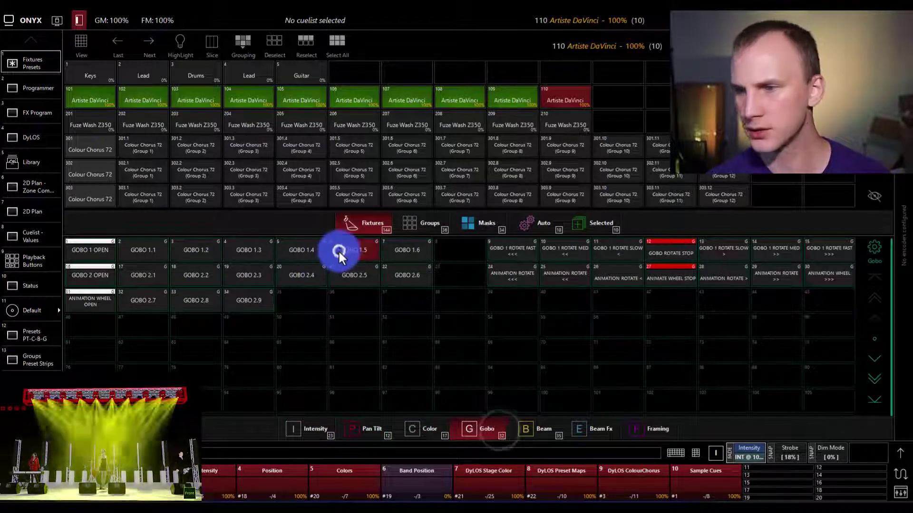
left_click(548, 433)
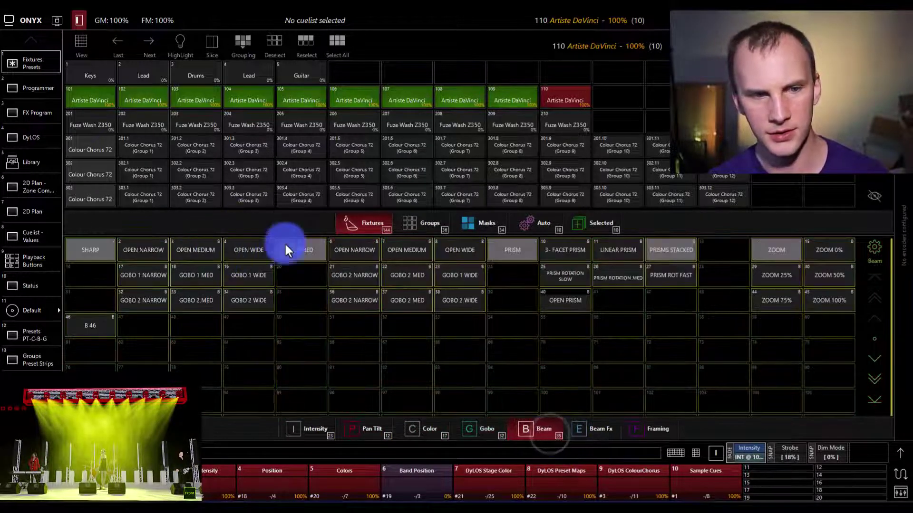
left_click(460, 250)
left_click(408, 249)
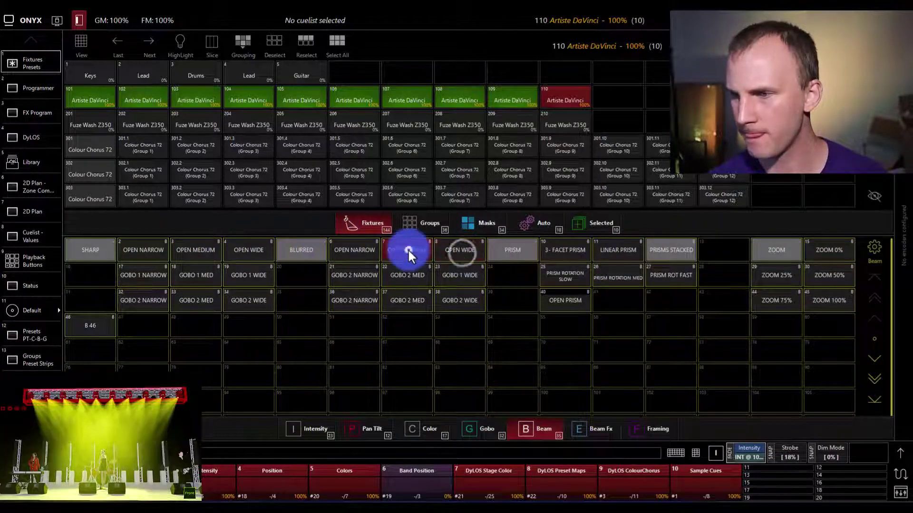
left_click(376, 249)
left_click(411, 246)
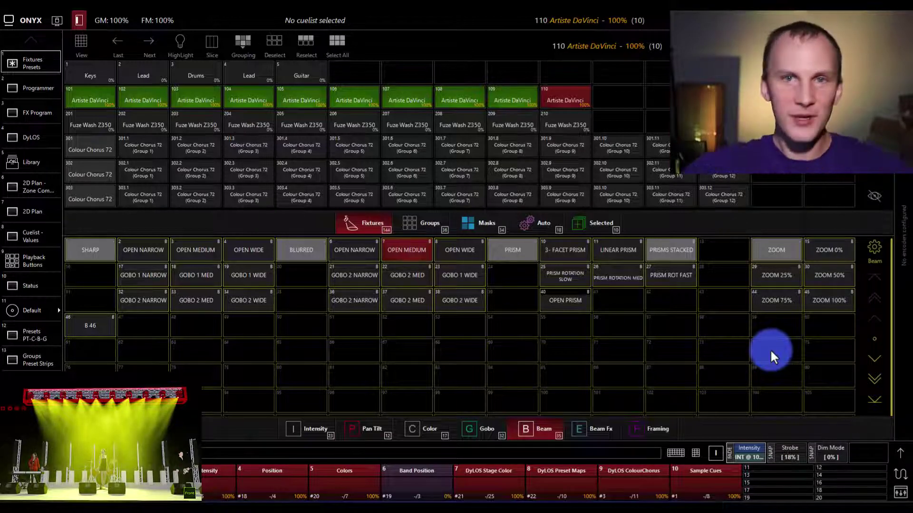
Clear the programmer's values and fixture selection using the on-screen command keypad, and close the keypad.
left_click(694, 454)
left_click(590, 280)
left_click(673, 358)
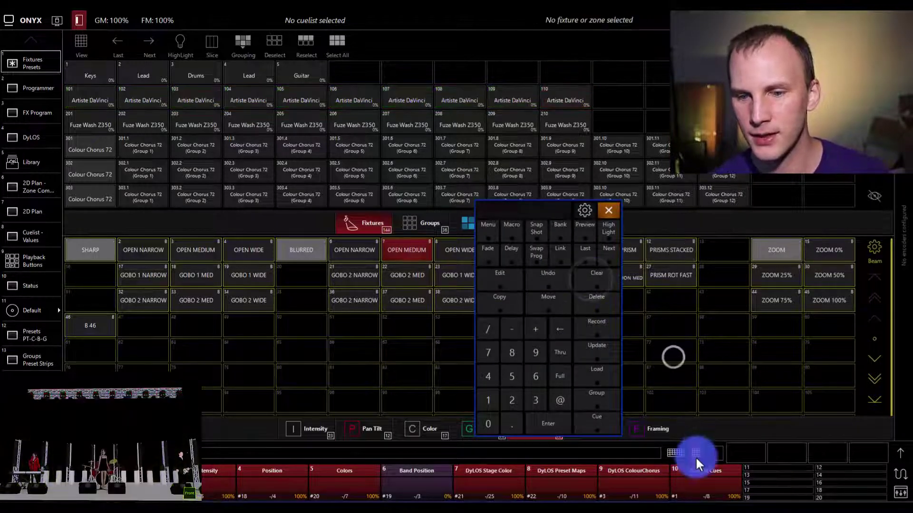
left_click(695, 456)
Show the Intensity presets, open the parameter encoders for Artiste DaVinci 101, and deselect that fixture.
left_click(292, 427)
left_click(351, 426)
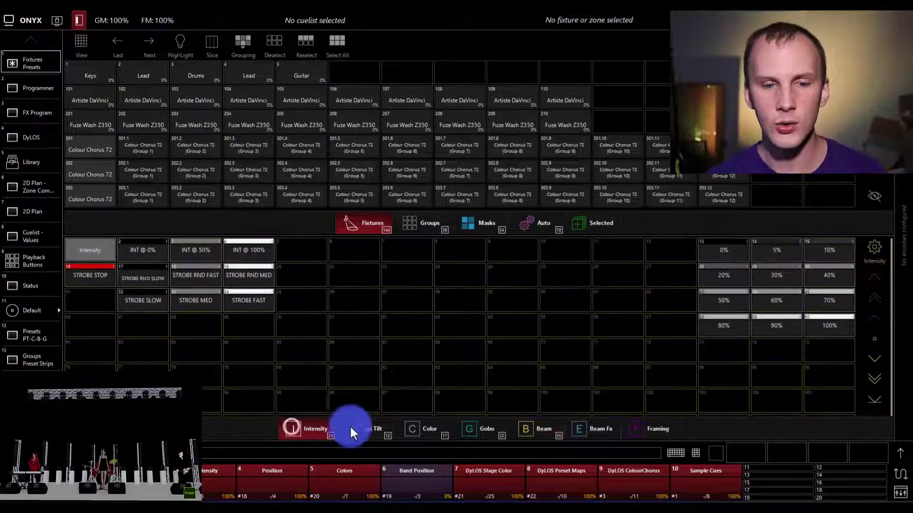
left_click(408, 426)
left_click(305, 426)
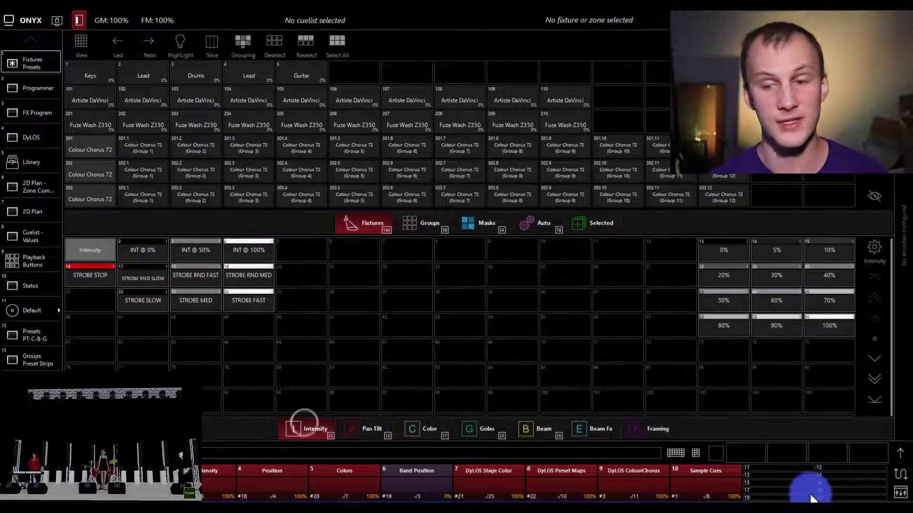
left_click(89, 100)
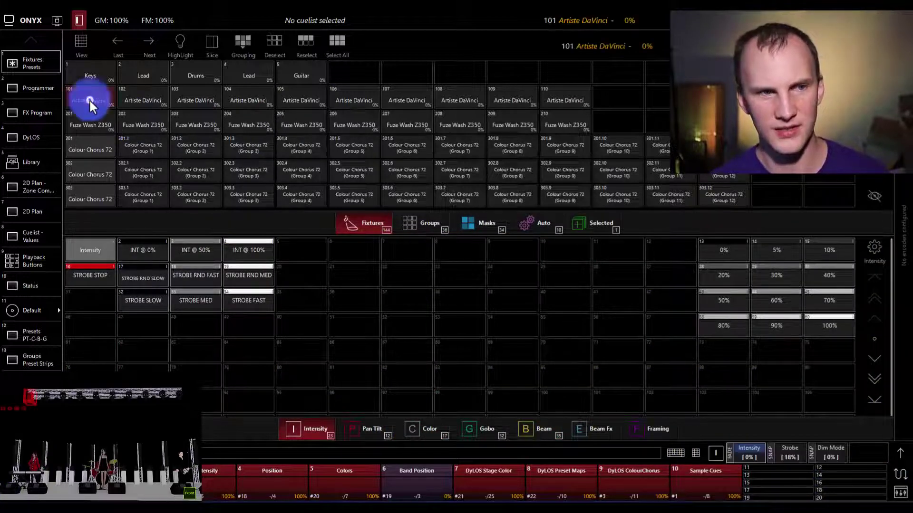
left_click(899, 453)
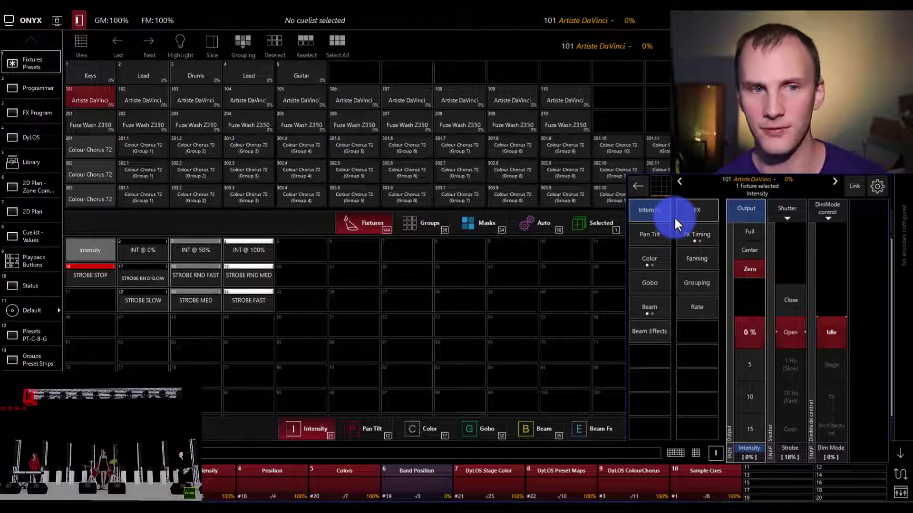
left_click(101, 100)
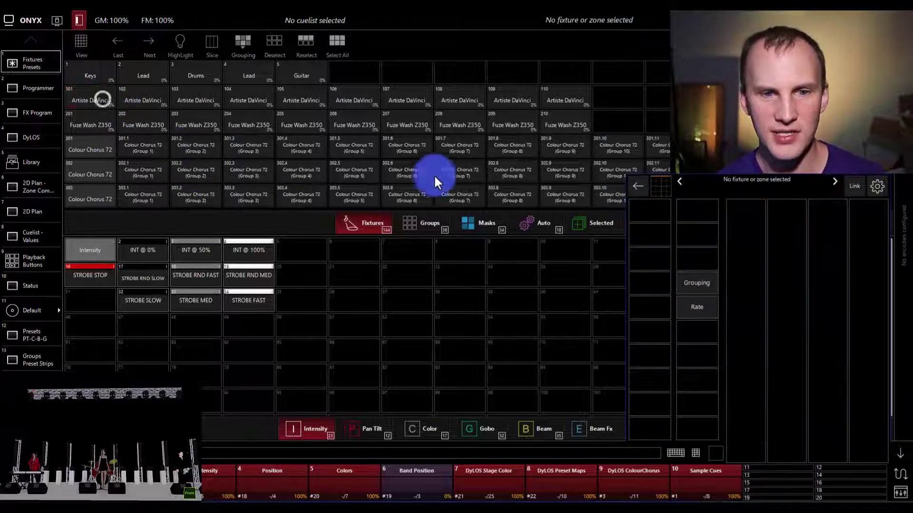
Select the Ariste Davinci, Fuze Wash Z350, Colour Chorus and Dartz 360 groups together with the individual key light groups.
left_click(431, 232)
left_click(96, 70)
left_click(150, 70)
left_click(200, 66)
left_click(228, 73)
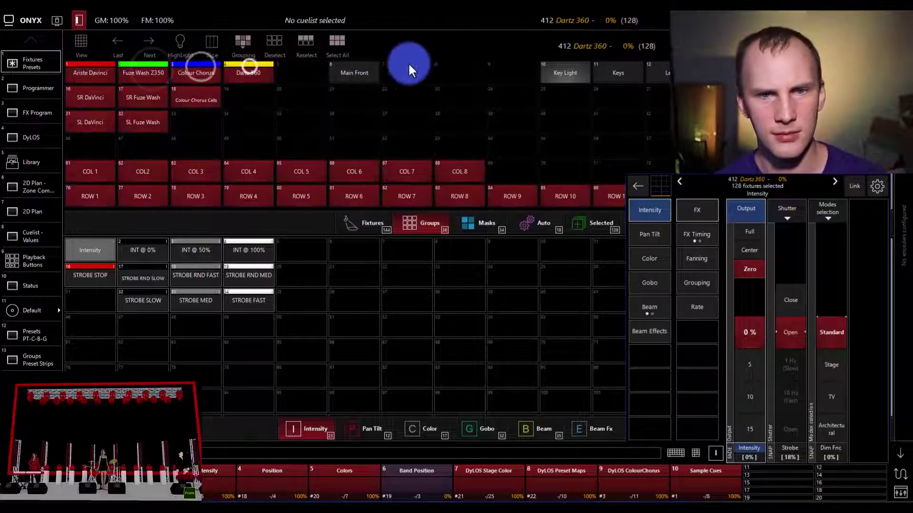
left_click(629, 72)
left_click(658, 72)
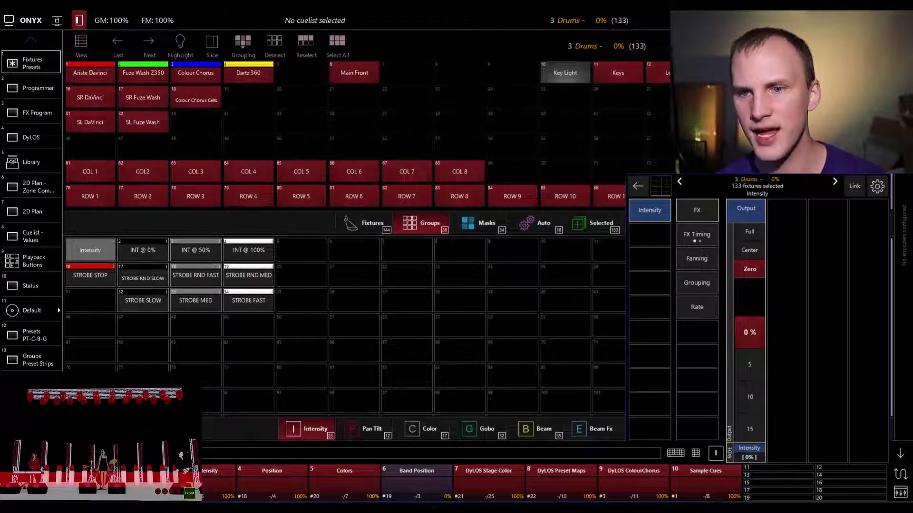
Set the selected fixtures' intensity to full, record it as intensity preset 6 named "At Full", and clear the programmer.
left_click(737, 220)
left_click(755, 232)
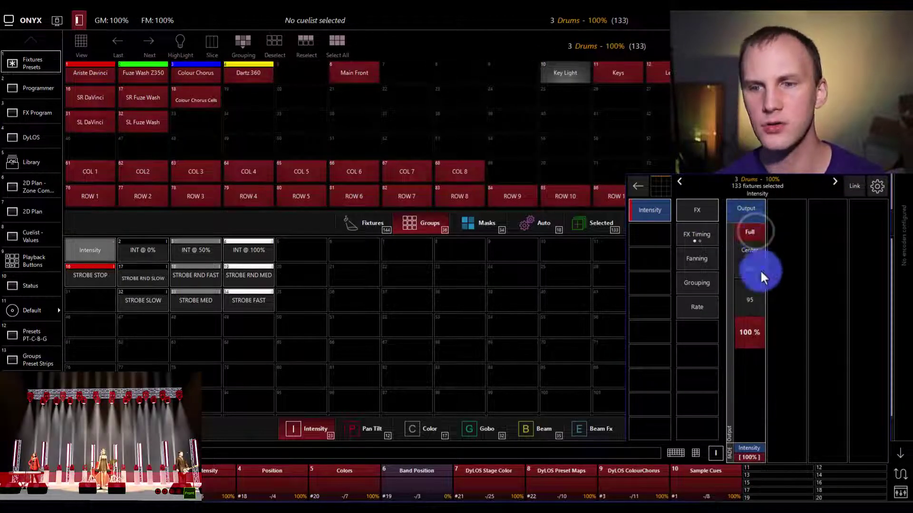
left_click(696, 453)
left_click(595, 322)
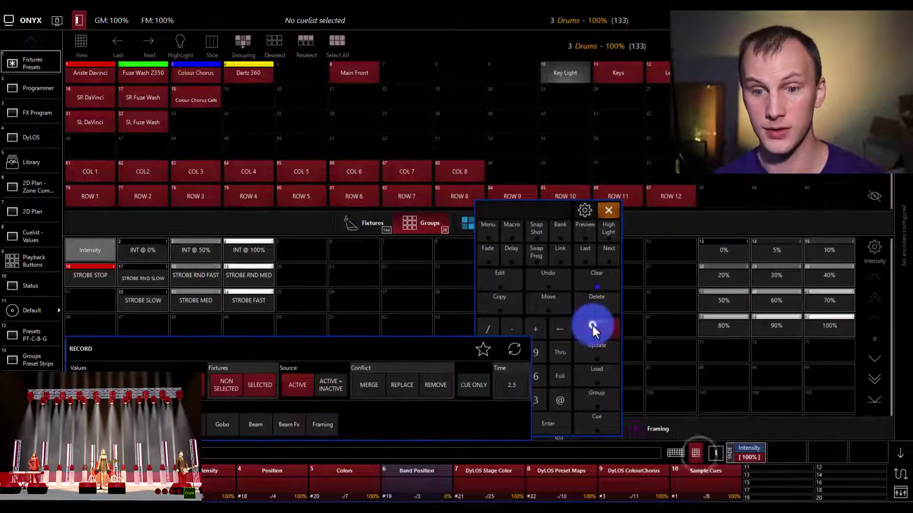
left_click(360, 244)
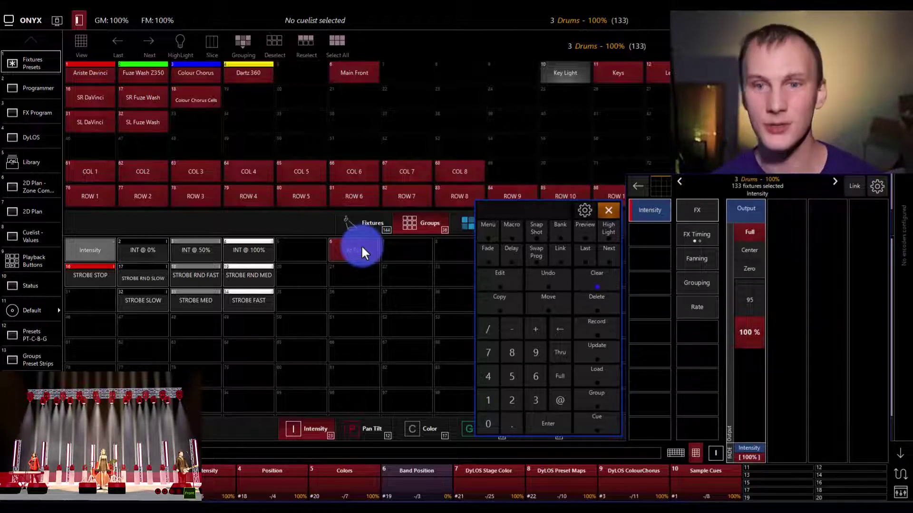
left_click(598, 280)
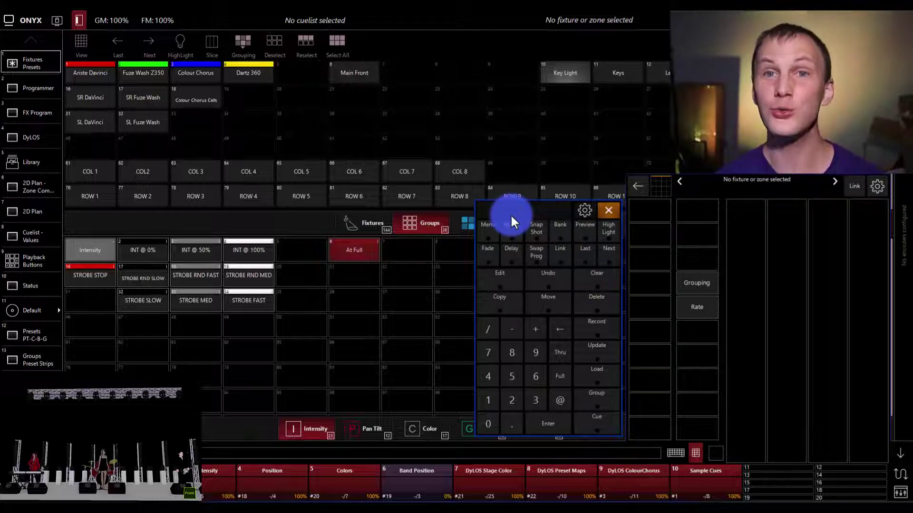
Test the At Full preset on the Dartz 360 group and clear the programmer.
left_click(262, 79)
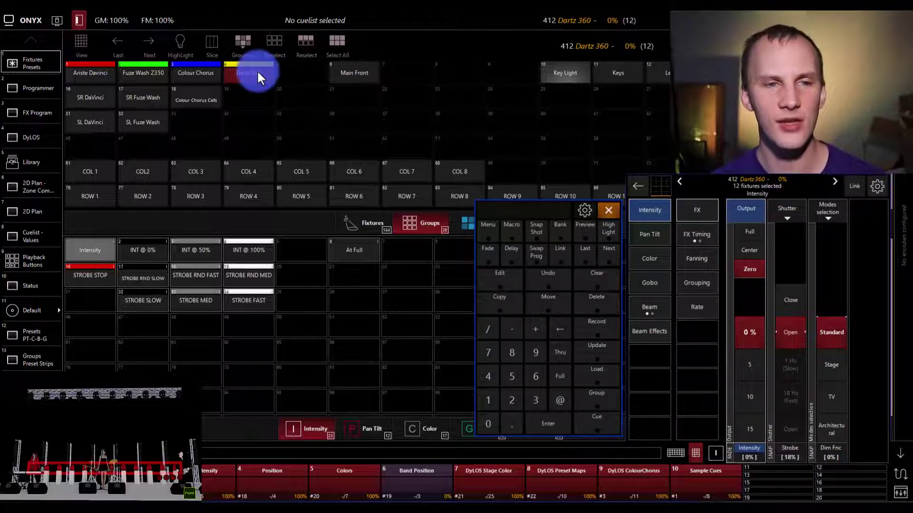
left_click(353, 257)
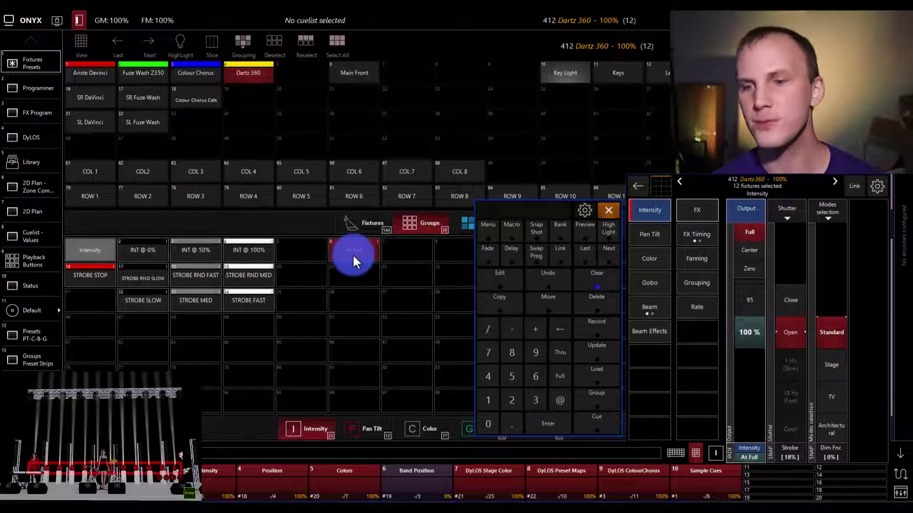
left_click(590, 278)
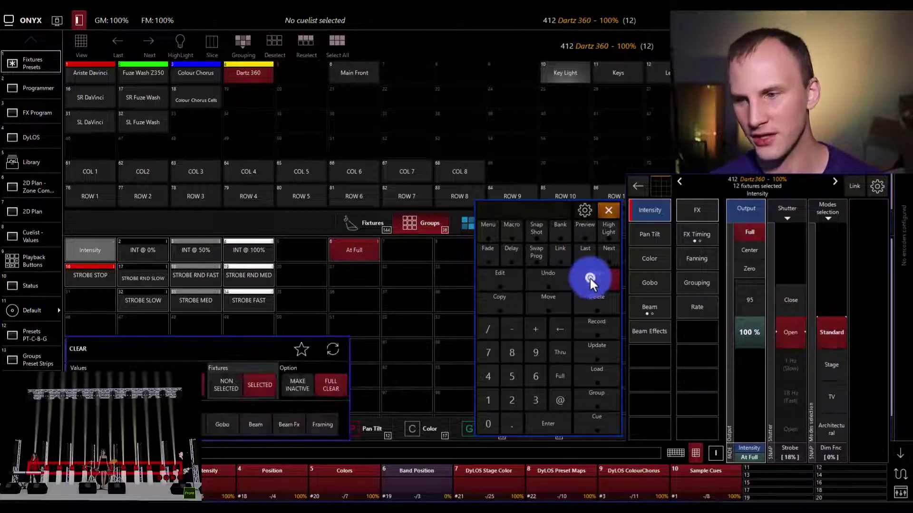
left_click(590, 278)
Select the Dartz 360 group and set its intensity output to full.
left_click(252, 72)
left_click(675, 229)
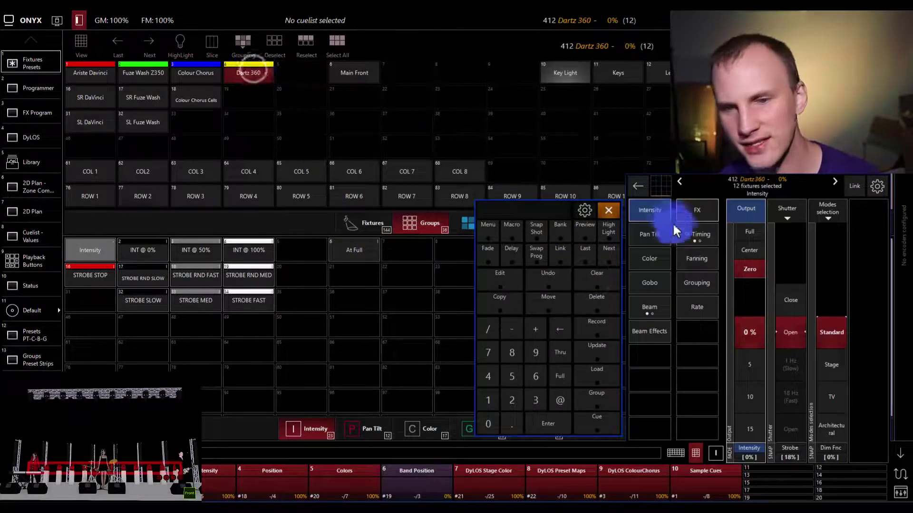
left_click(749, 232)
Tilt the Dartz 360 fixtures to about 58% and set their red colour value to zero.
left_click(653, 245)
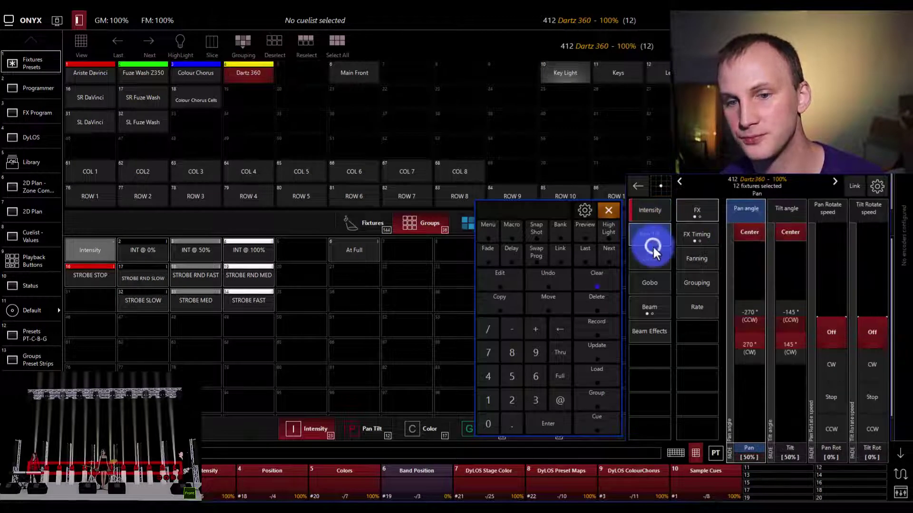
left_click(790, 331)
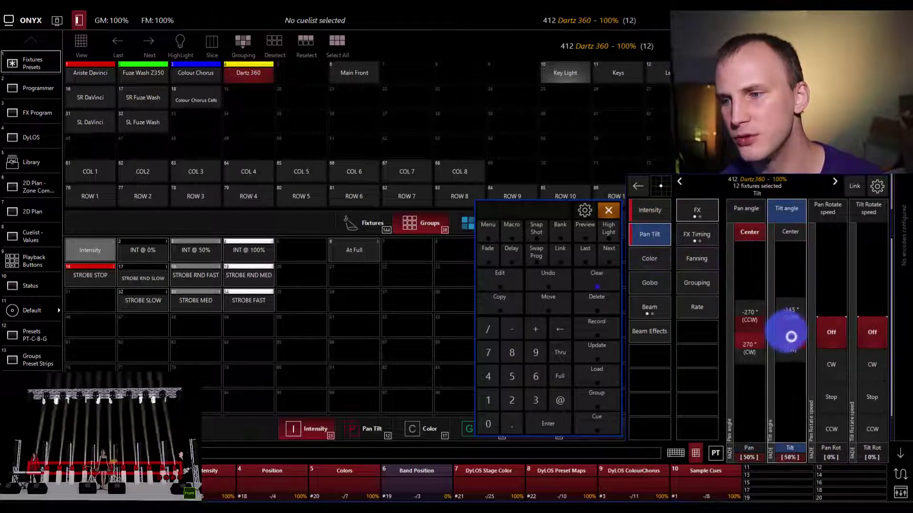
left_click(647, 257)
left_click(751, 269)
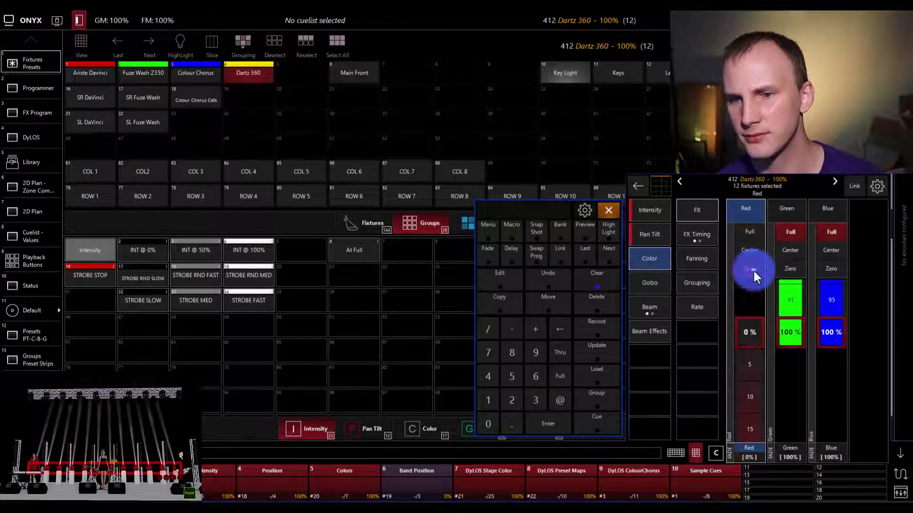
Set the Dartz 360 fixtures' blue colour value to zero and record their programmed look as pan/tilt preset 12.
left_click(823, 269)
left_click(585, 326)
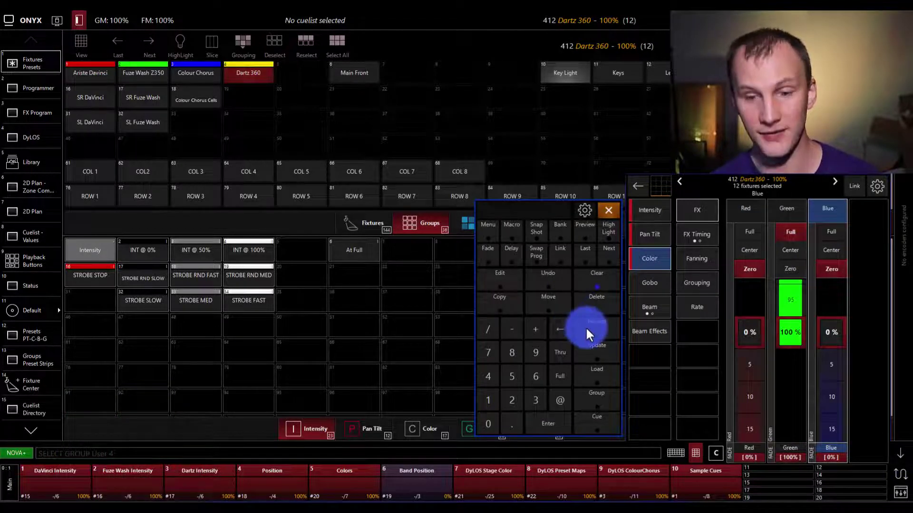
left_click(353, 428)
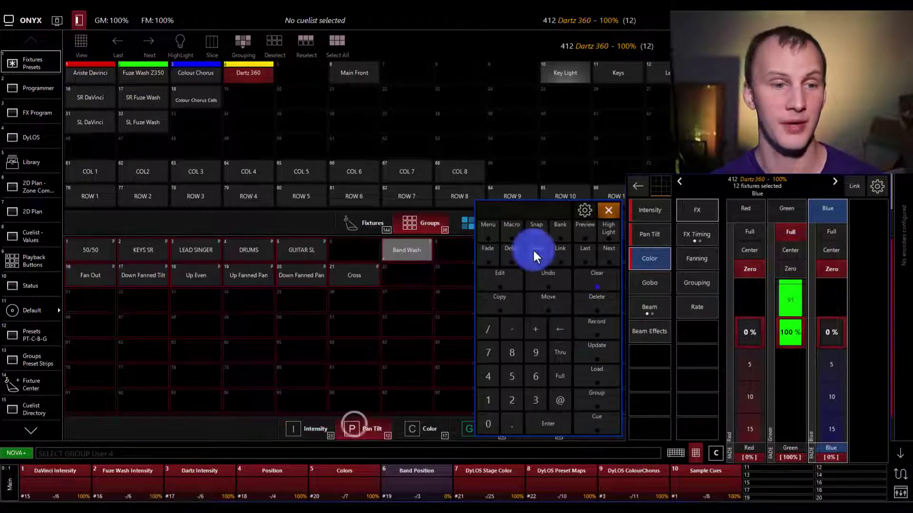
left_click(597, 326)
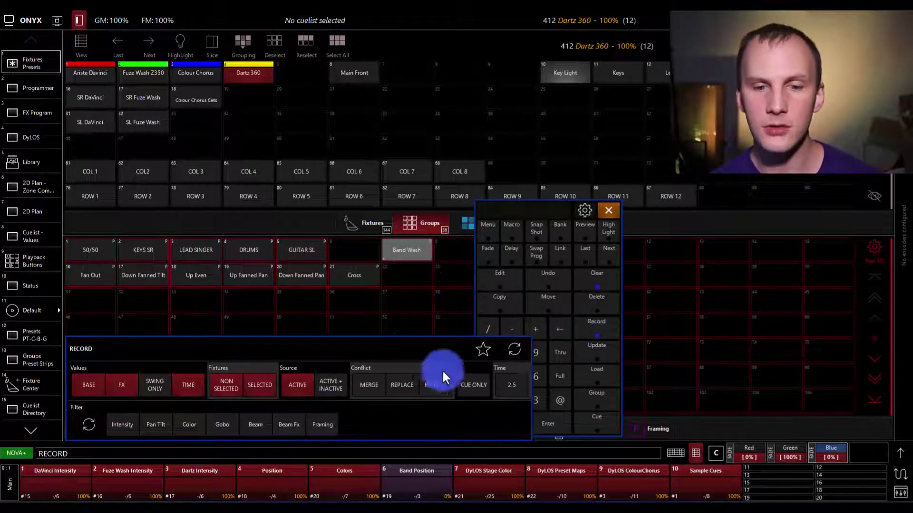
left_click_drag(435, 361, 422, 305)
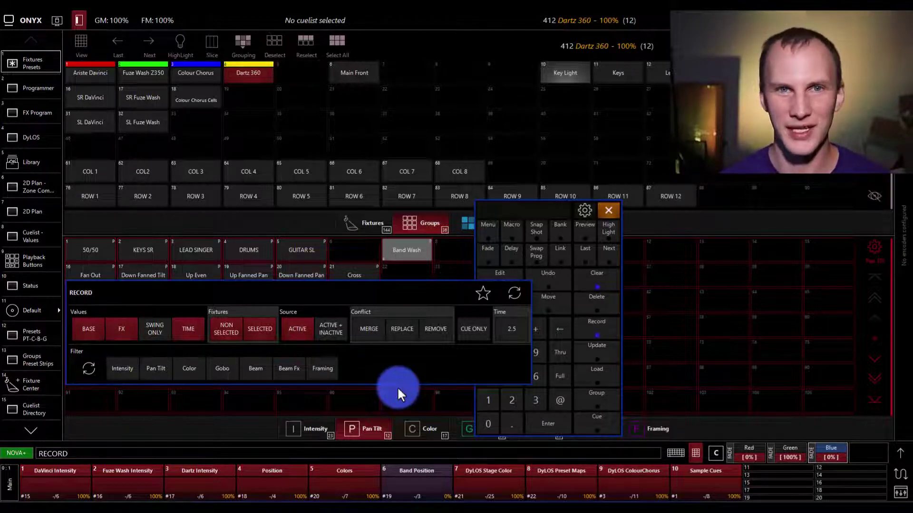
left_click(687, 255)
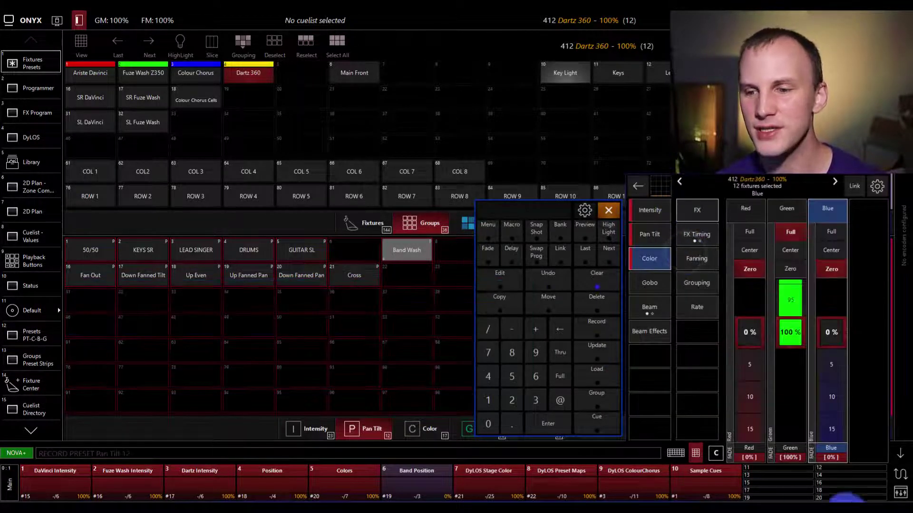
left_click(899, 452)
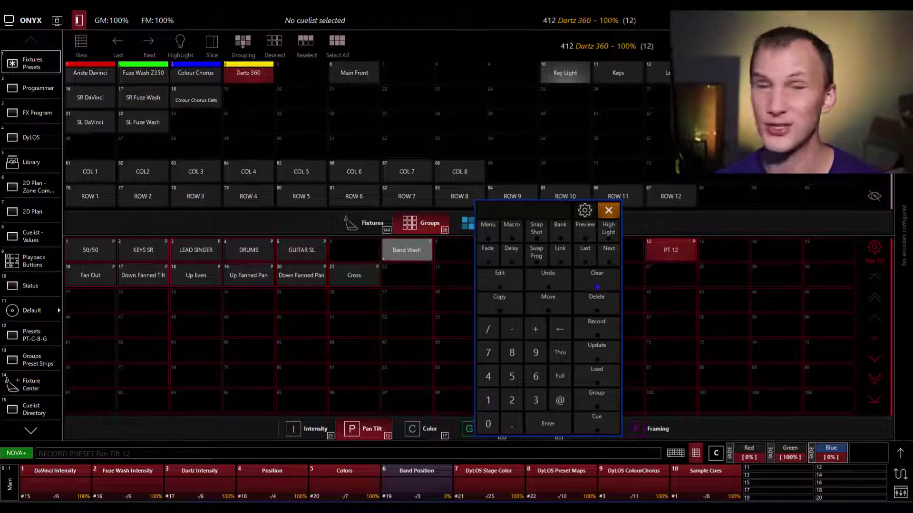
Clear the programmer and test pan/tilt preset 12 on the Dartz 360 group, clearing the programmer again.
left_click(585, 282)
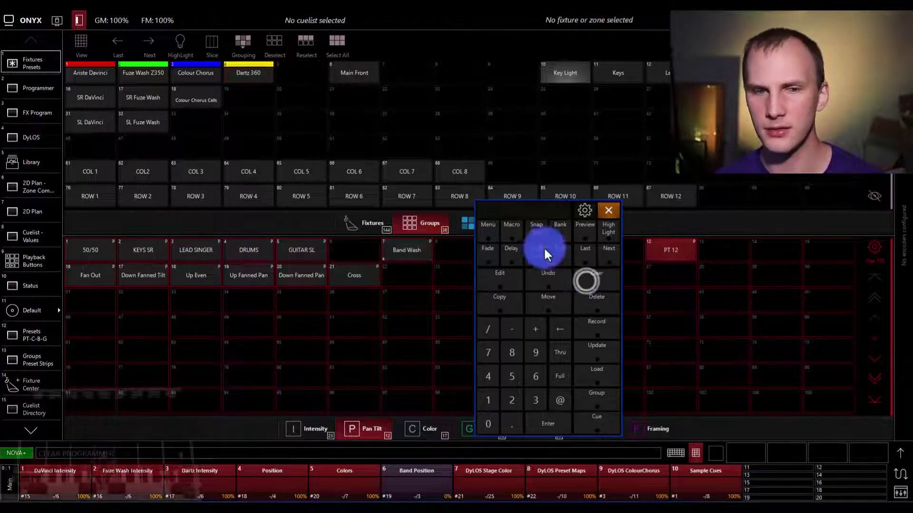
left_click(245, 71)
left_click(675, 252)
left_click_drag(183, 46, 177, 58)
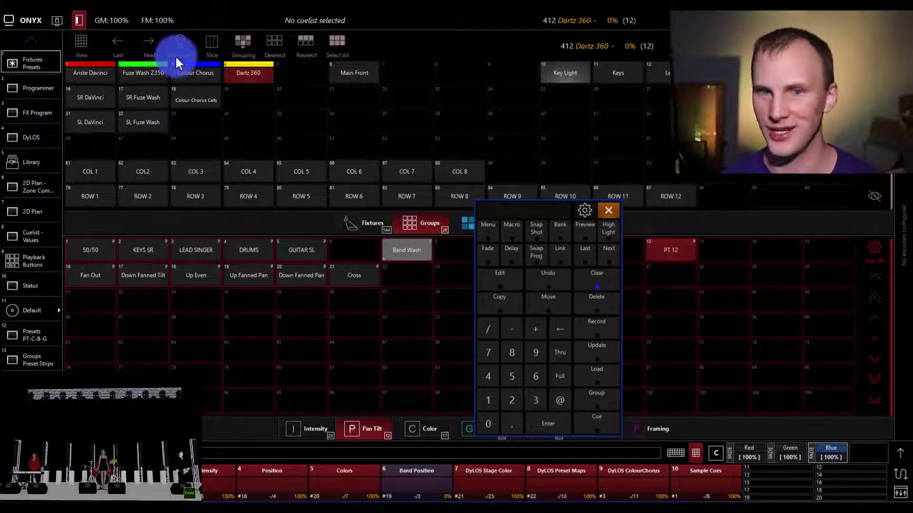
left_click(598, 284)
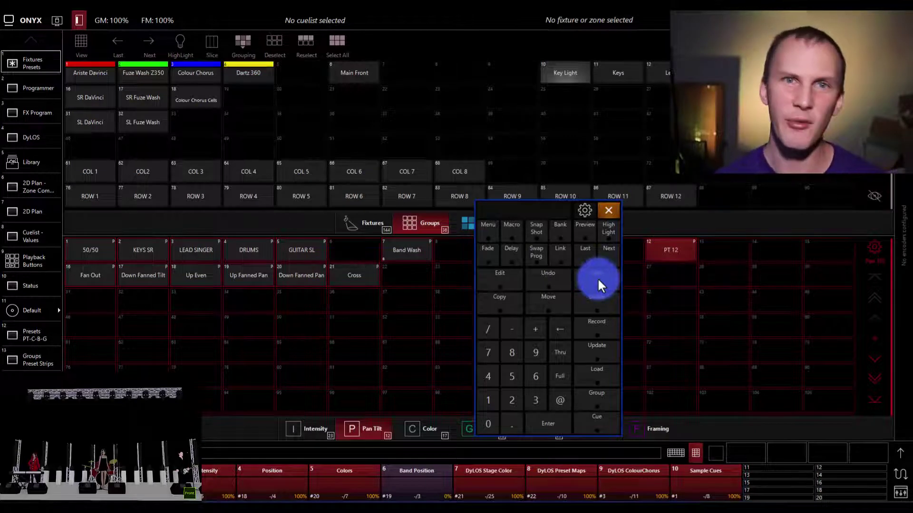
Close the command keypad and view the intensity, pan/tilt and color presets in turn.
left_click(696, 454)
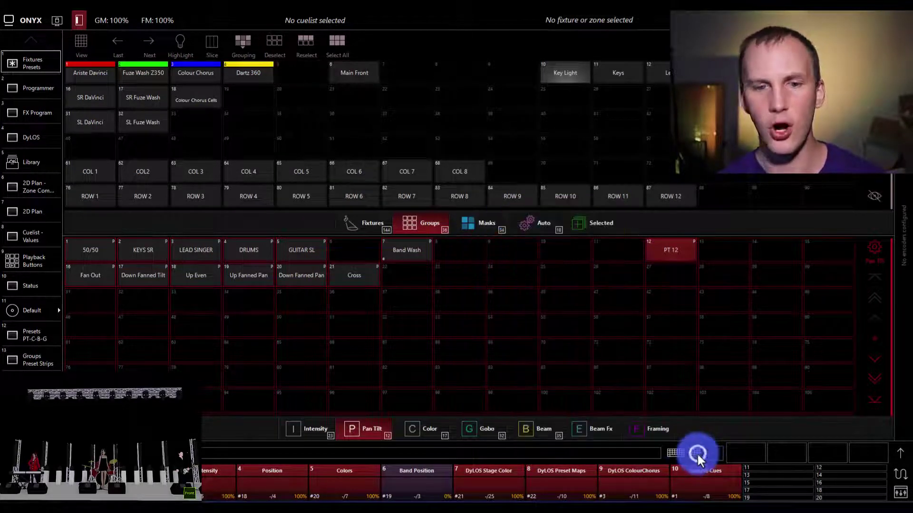
left_click(292, 429)
left_click(352, 430)
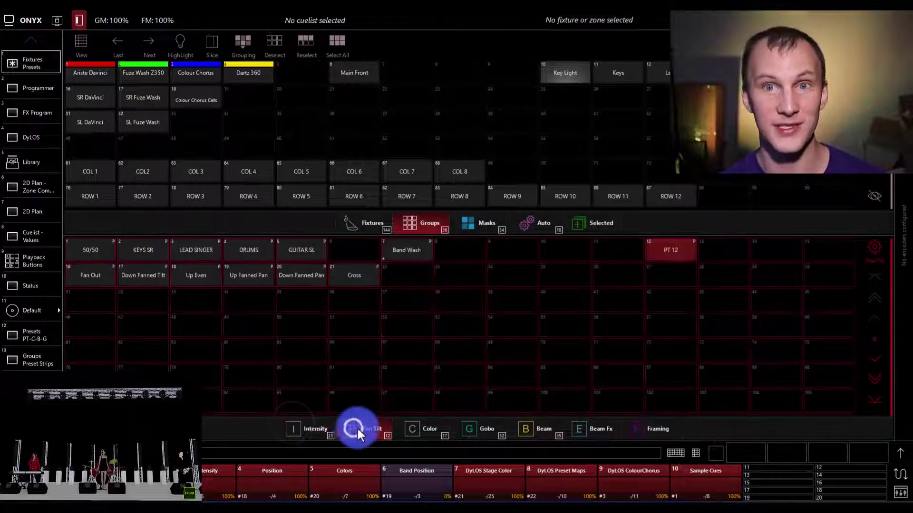
left_click(408, 431)
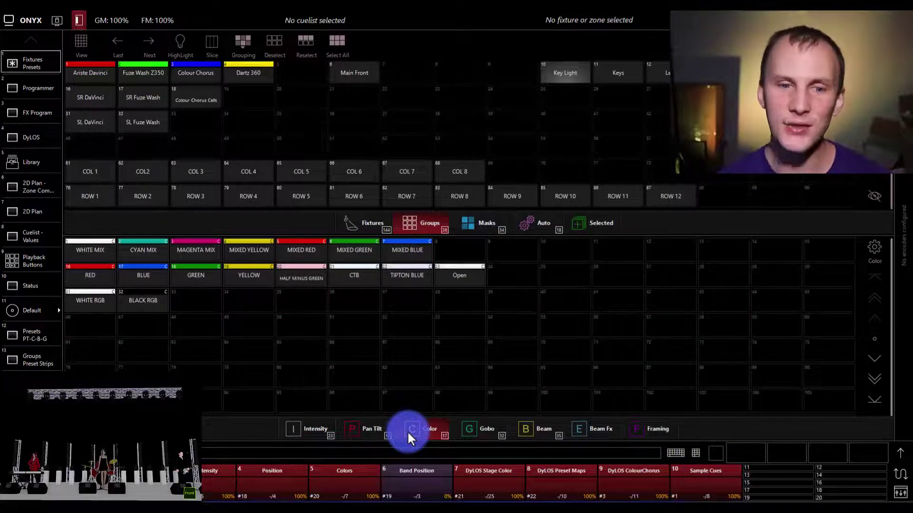